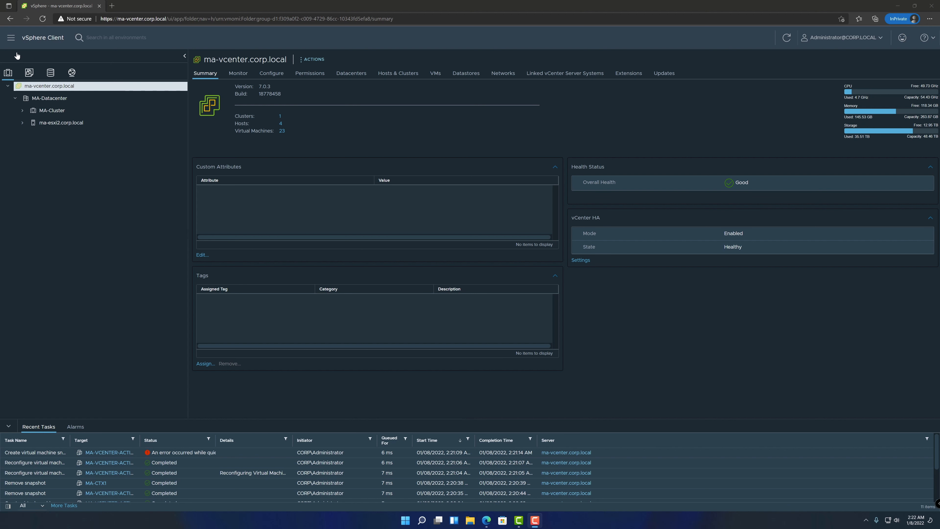
pyautogui.click(86, 98)
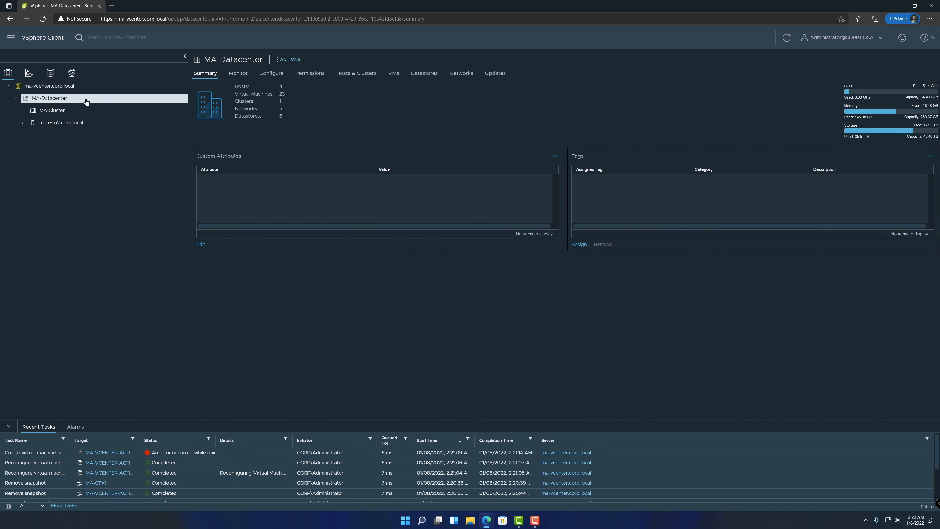
pyautogui.rightClick(86, 102)
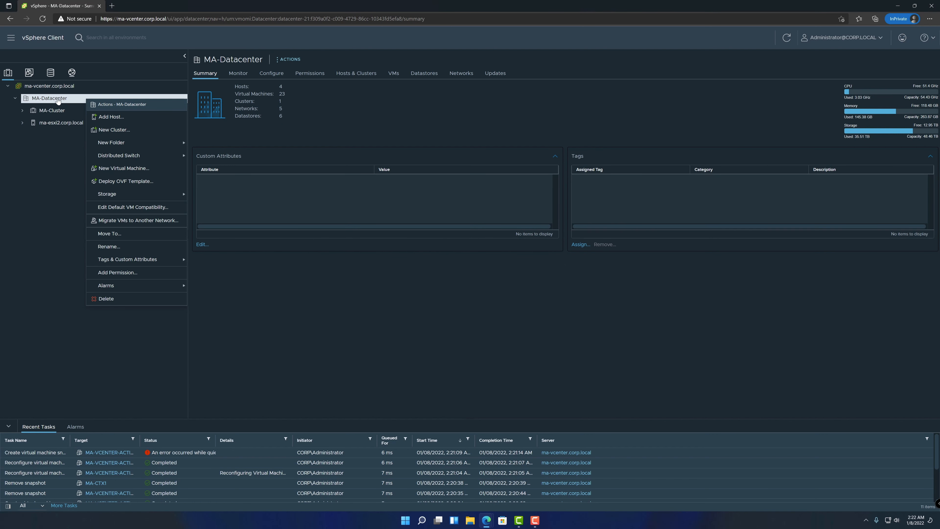
pyautogui.click(80, 86)
pyautogui.rightClick(82, 86)
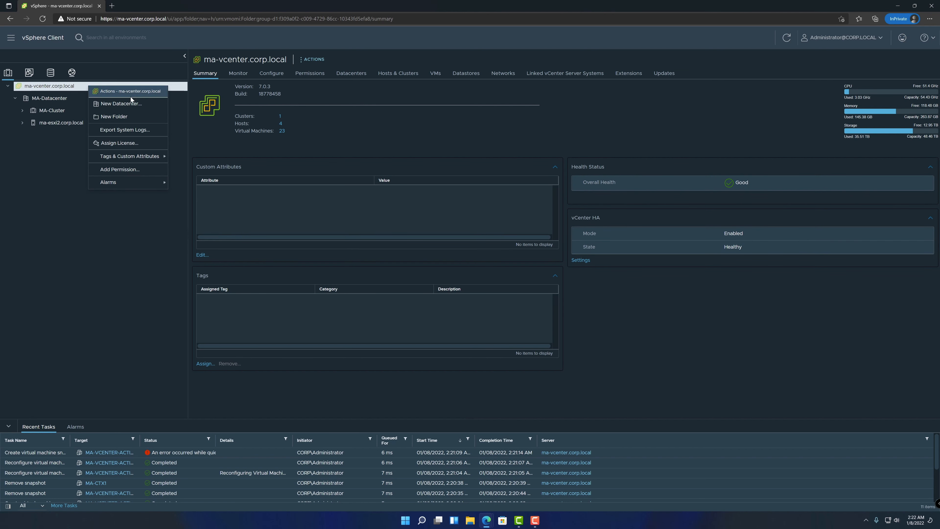
pyautogui.click(137, 106)
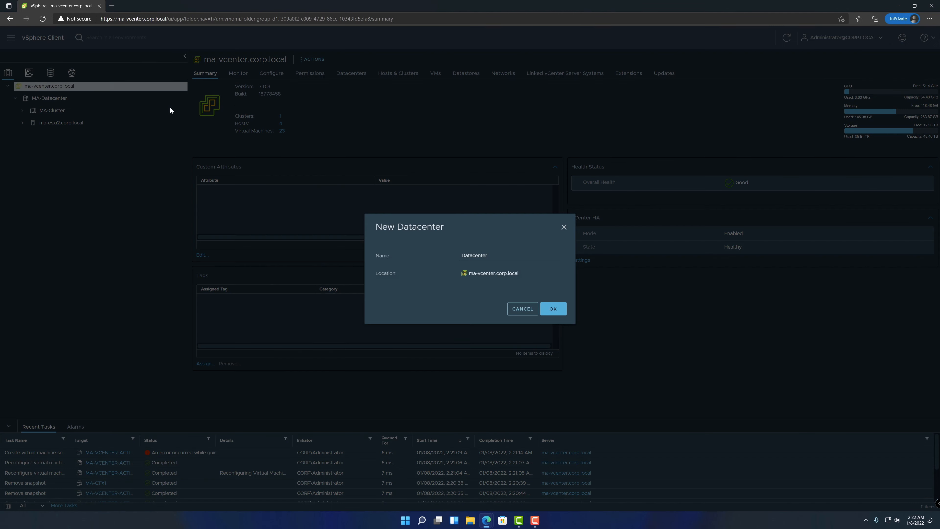
pyautogui.click(522, 311)
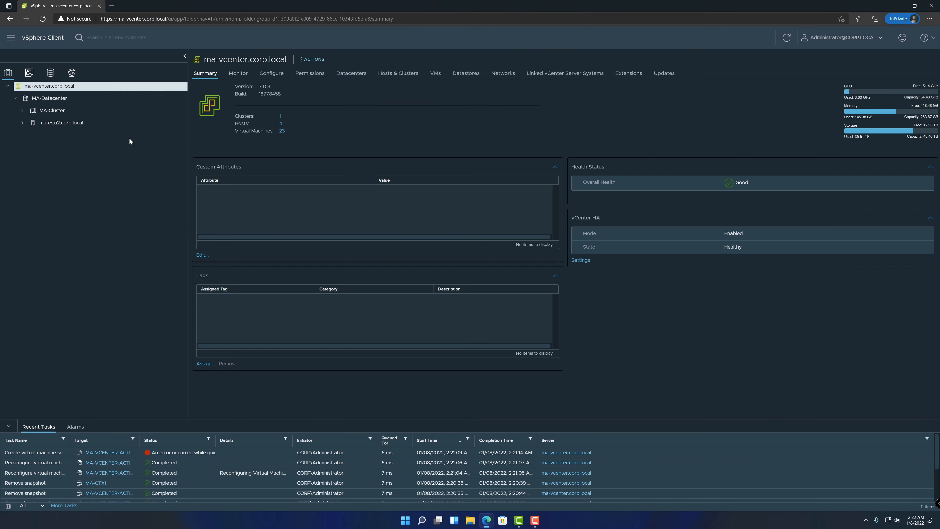
# - Start adding a host to MA-Datacenter with the host name ma-esxi-lab.corp.local
pyautogui.rightClick(88, 98)
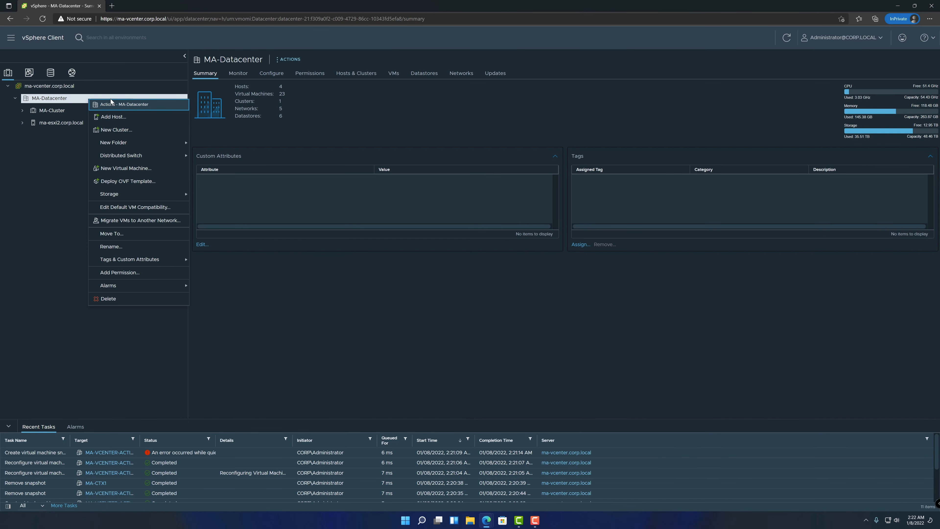
pyautogui.click(150, 117)
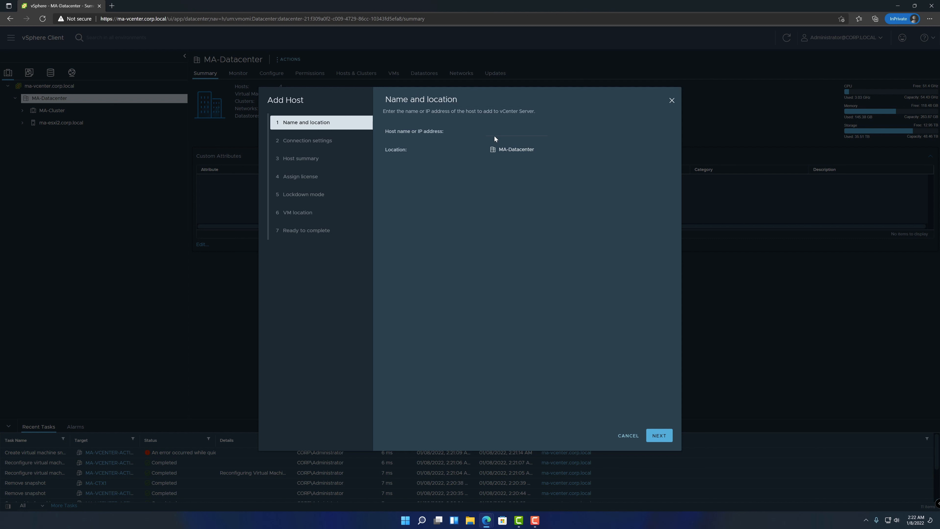
pyautogui.click(490, 132)
pyautogui.write('ma-esxi-lab.corp.local')
pyautogui.click(659, 435)
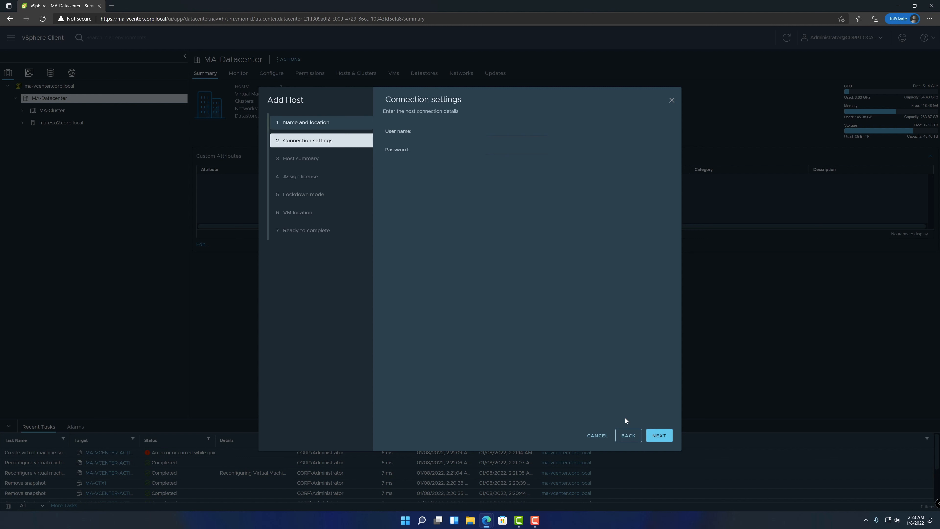
# - Provide the host's connection credentials with the user name root and its password
pyautogui.click(515, 133)
pyautogui.write('root')
pyautogui.press('Tab')
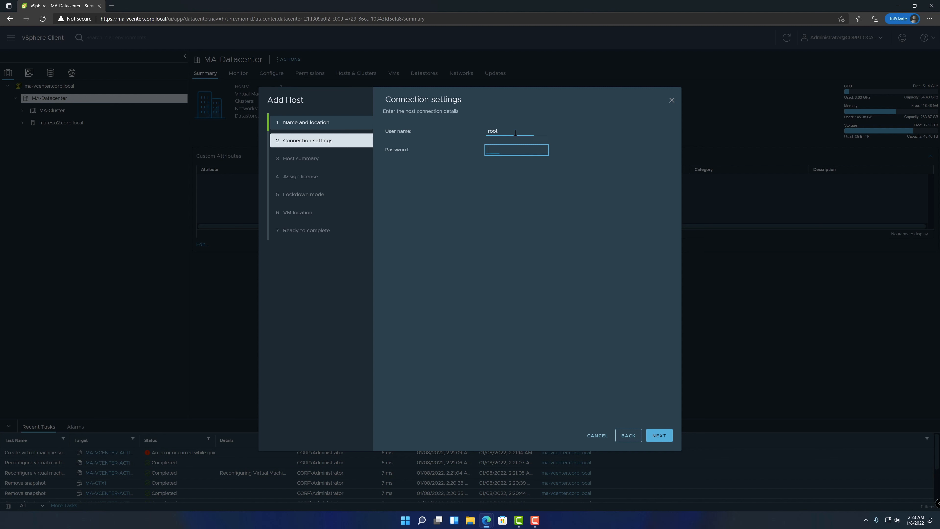
pyautogui.write('*******')
pyautogui.click(659, 436)
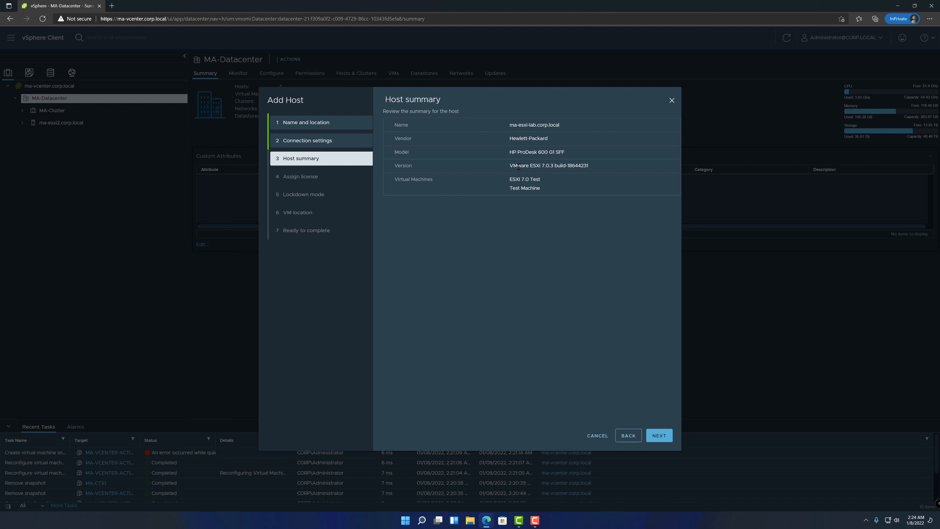
# - Accept the host summary, assigning the Evaluation License and leaving lockdown mode set to Disabled
pyautogui.moveTo(509, 179); pyautogui.dragTo(561, 208)
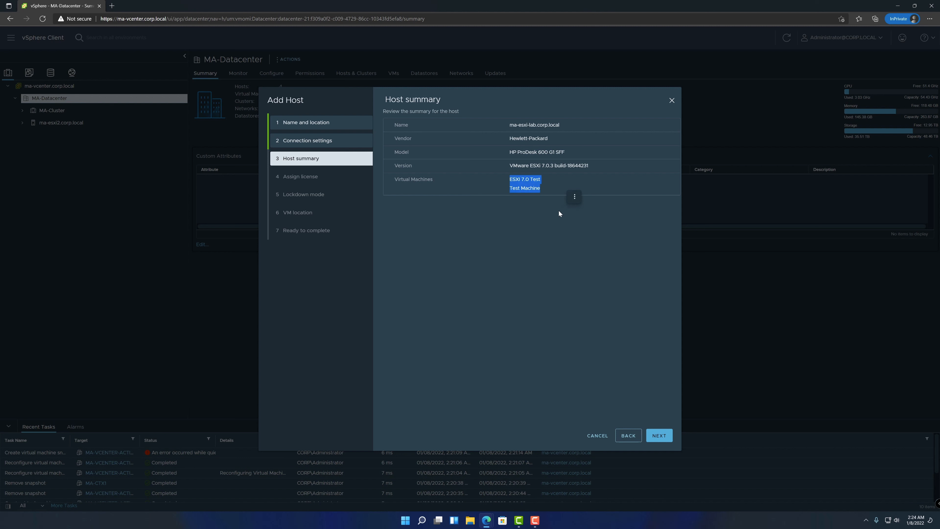
pyautogui.click(660, 435)
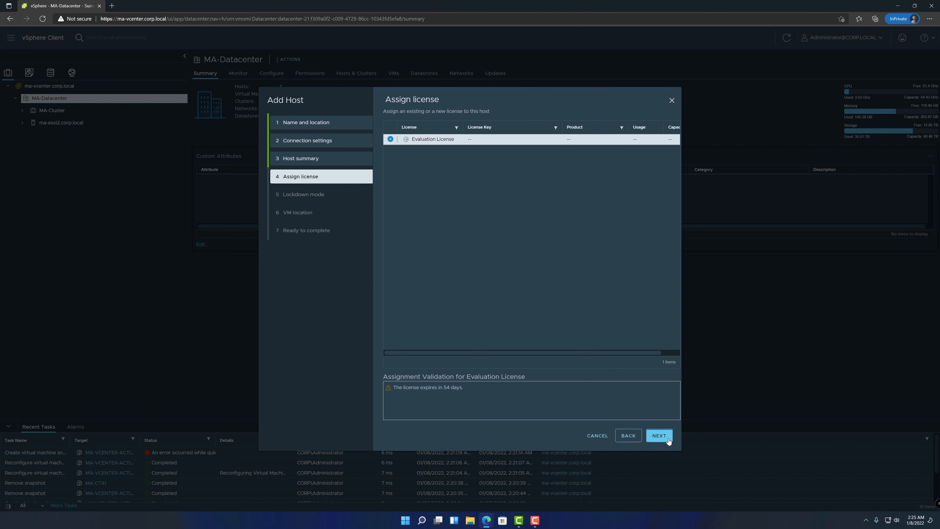
pyautogui.click(659, 436)
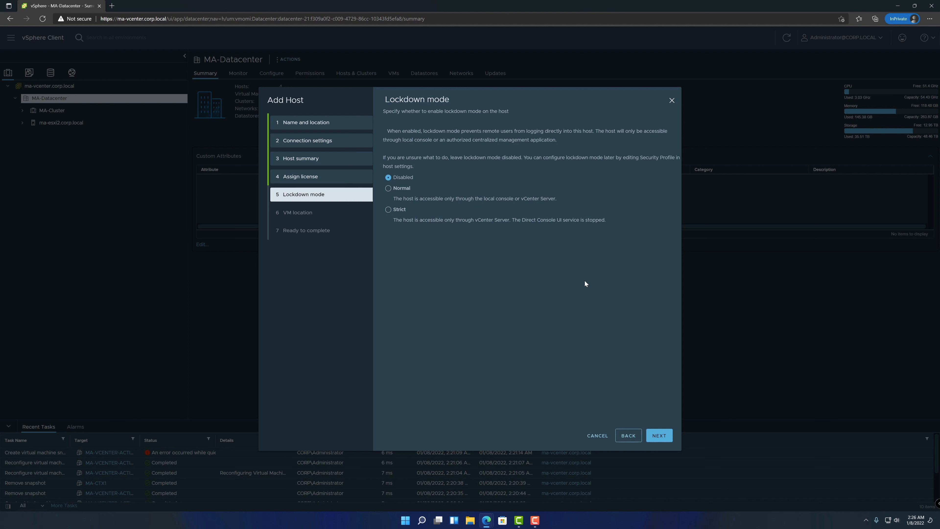
pyautogui.click(670, 440)
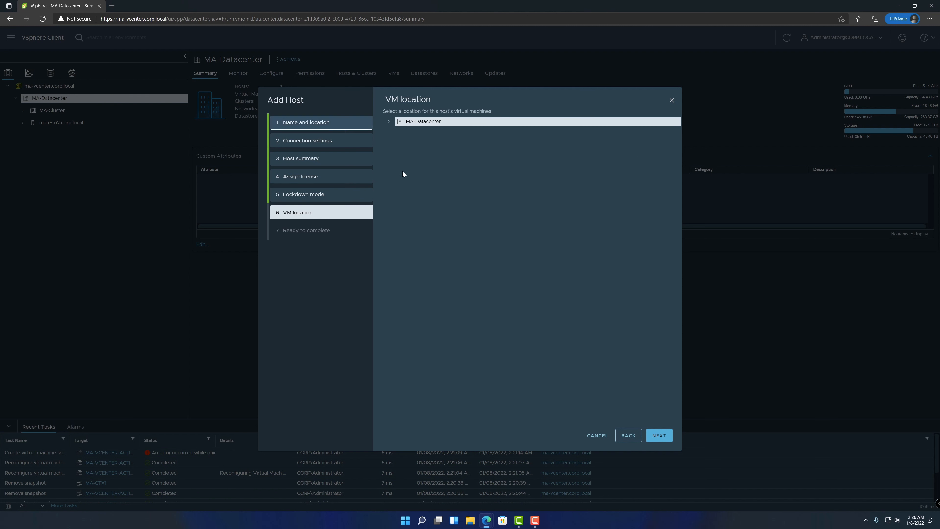
# - Choose MA-Datacenter as the location for the host's virtual machines and finish adding the host
pyautogui.click(389, 122)
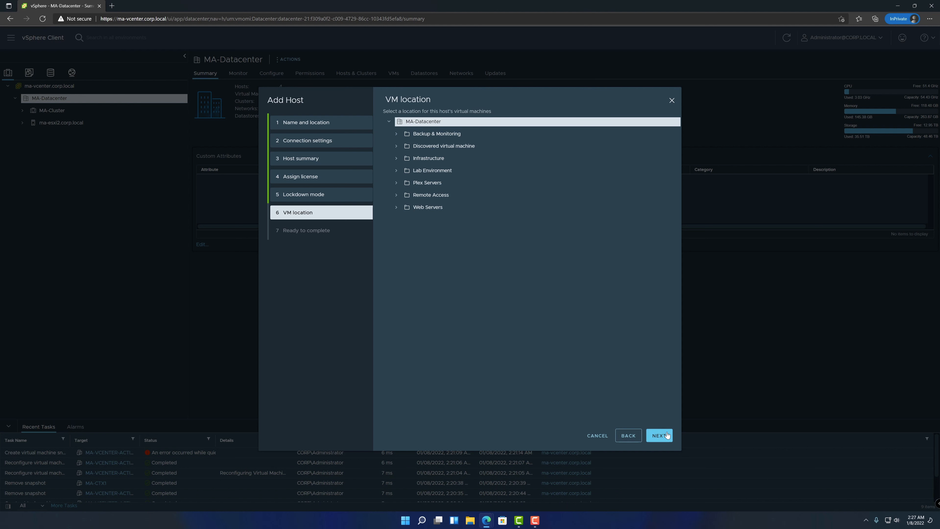
pyautogui.click(659, 435)
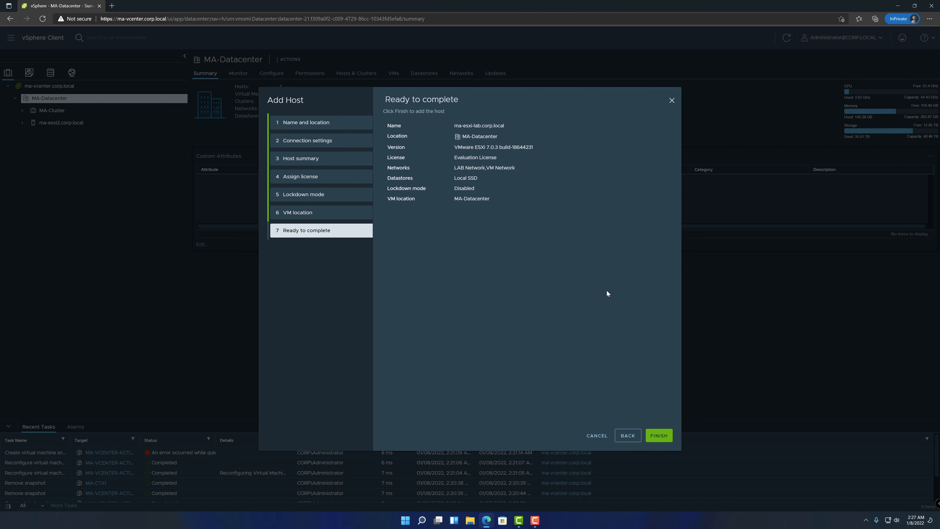
pyautogui.click(659, 435)
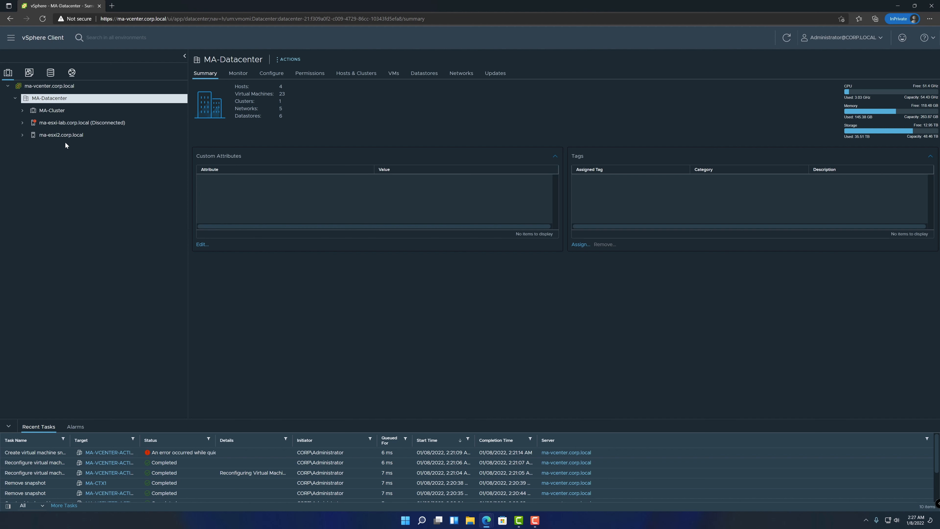
# - Check the state of the ma-esxi-lab.corp.local host in the inventory and view the summary of its Test Machine VM
pyautogui.click(53, 123)
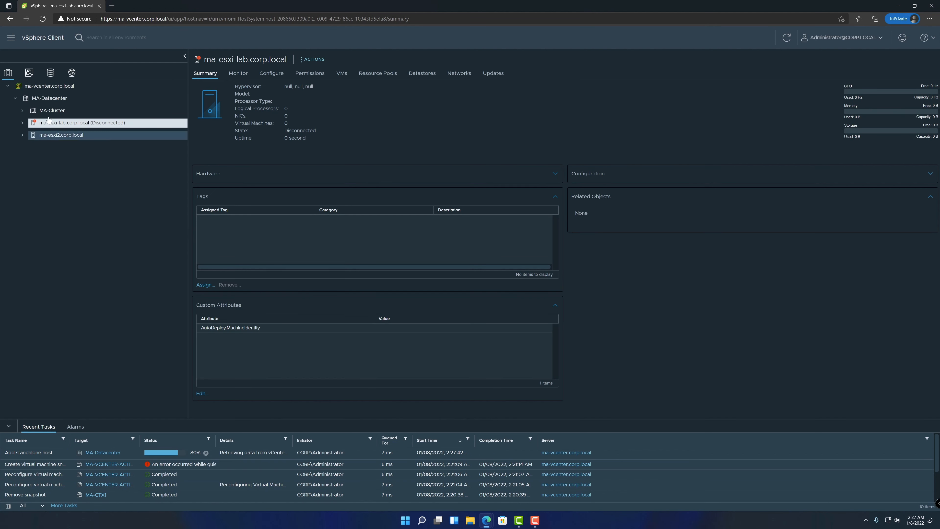
pyautogui.click(49, 98)
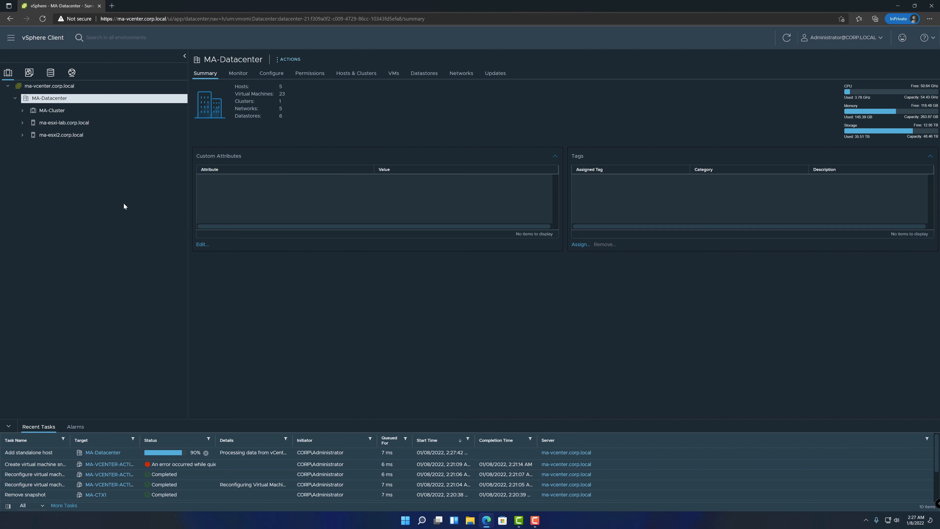
pyautogui.click(65, 123)
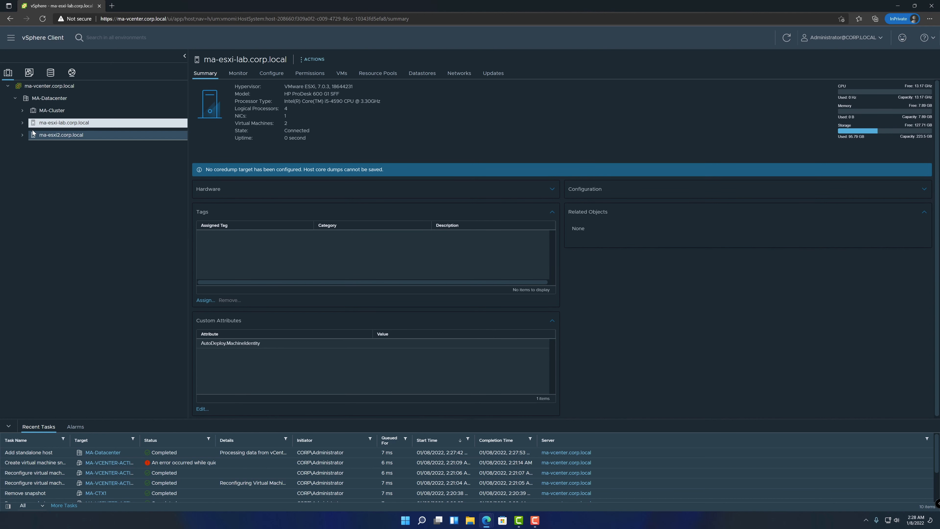
pyautogui.click(22, 123)
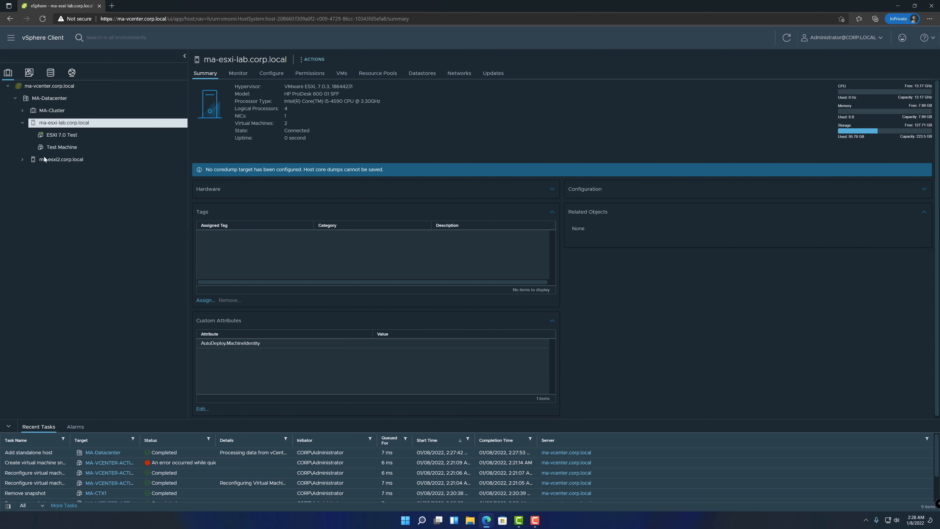
pyautogui.click(116, 148)
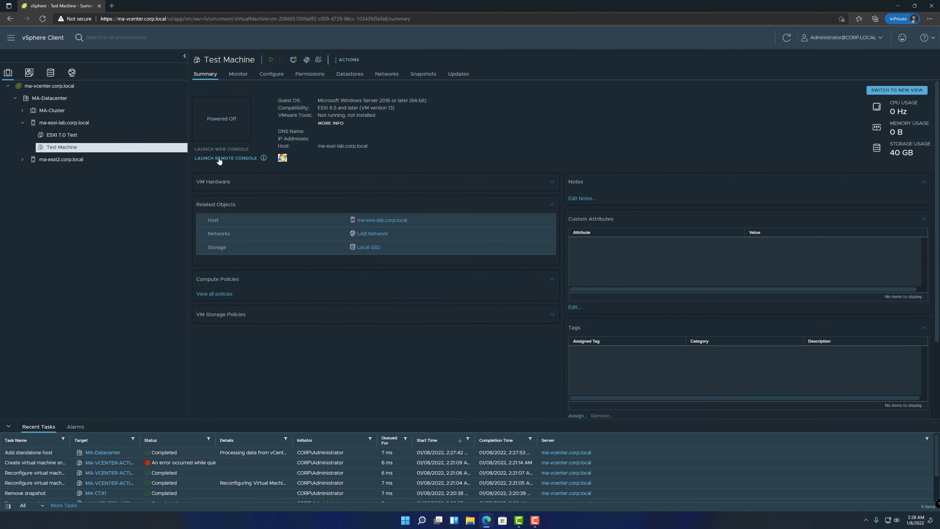
# - View the virtual switches configuration of the ma-esxi-lab.corp.local host
pyautogui.click(97, 123)
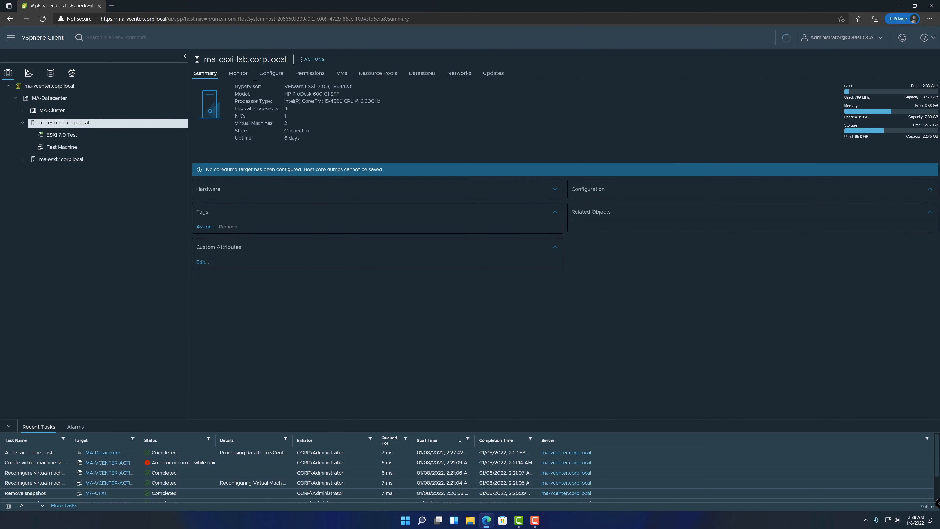
pyautogui.click(272, 74)
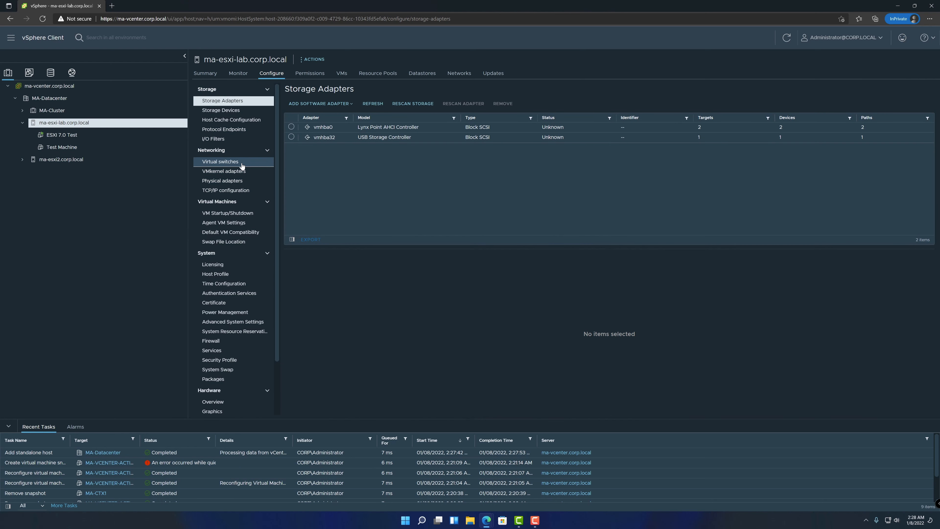
pyautogui.click(242, 165)
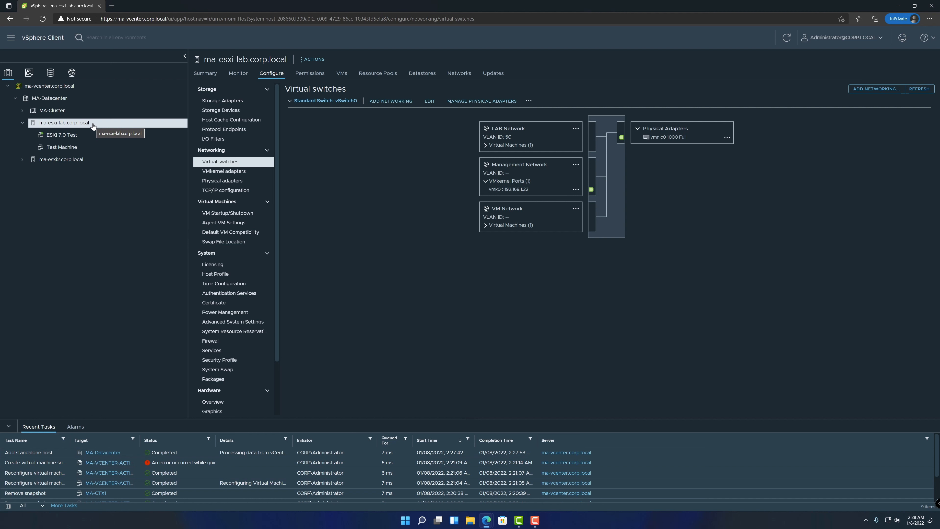
pyautogui.rightClick(93, 127)
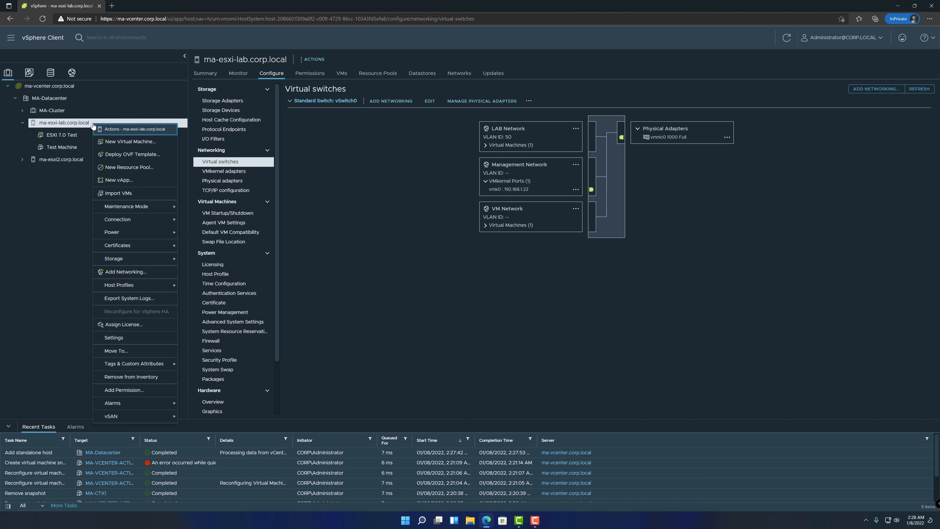
pyautogui.click(153, 377)
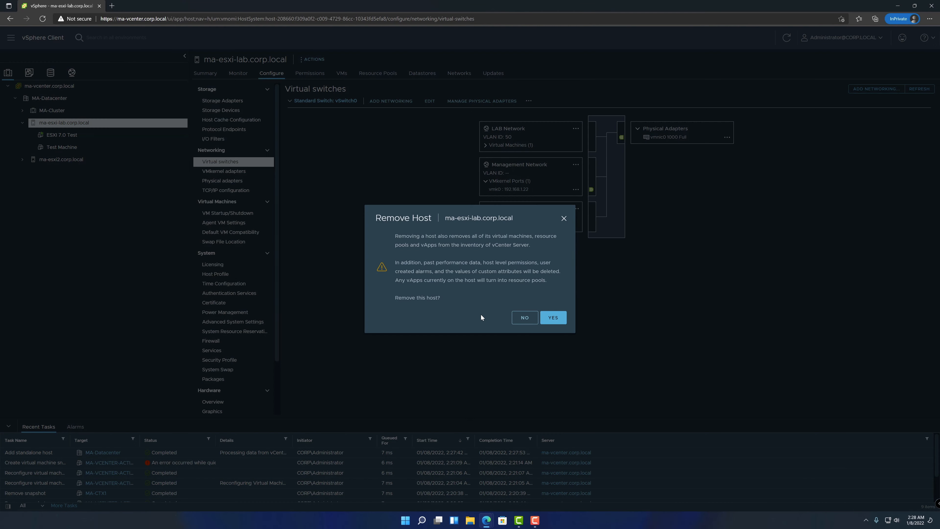
pyautogui.click(563, 219)
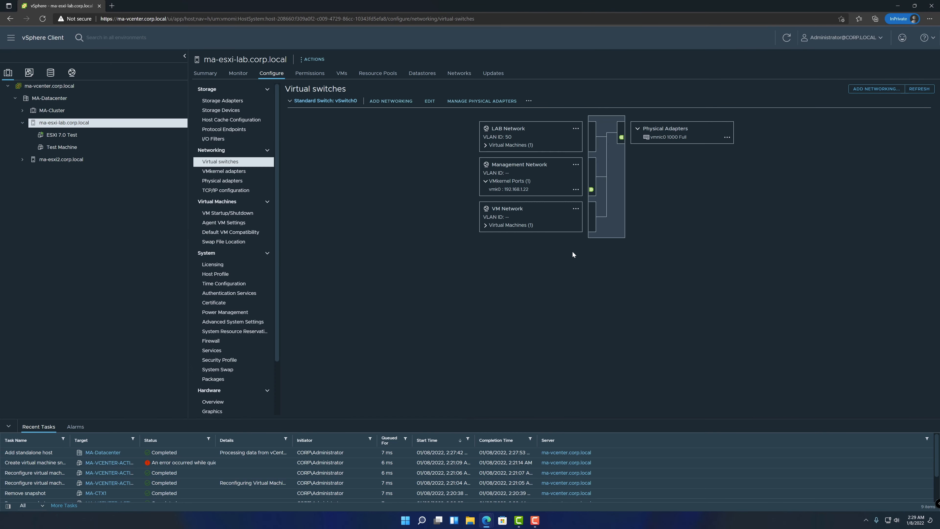